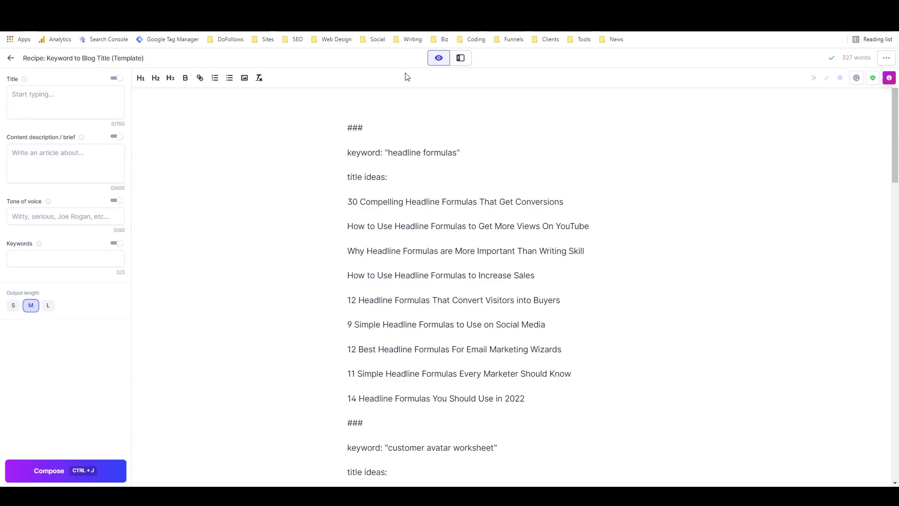
- Examine the list of writing templates in Power mode and return to the document-only view
{"action": "left_click", "coordinate": [460, 58]}
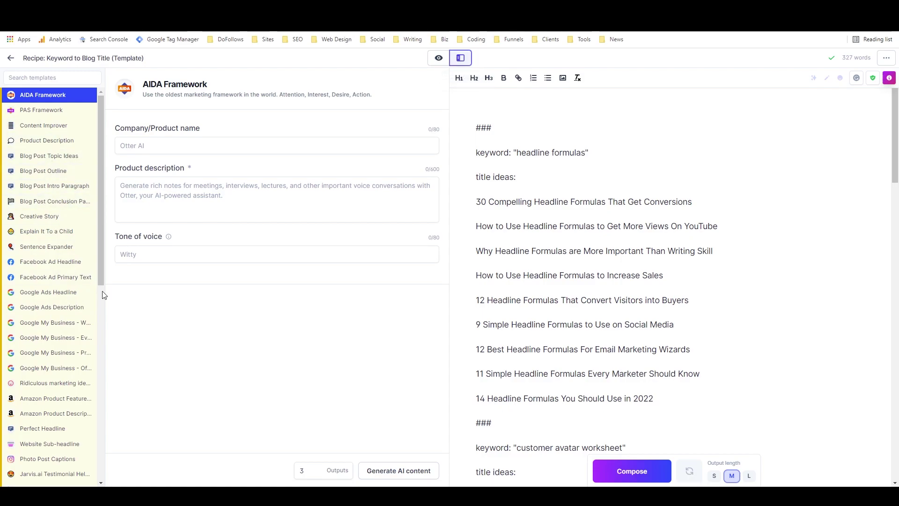
{"action": "scroll", "coordinate": [43, 247], "scroll_direction": "down", "scroll_amount": 4}
{"action": "scroll", "coordinate": [45, 248], "scroll_direction": "up", "scroll_amount": 4}
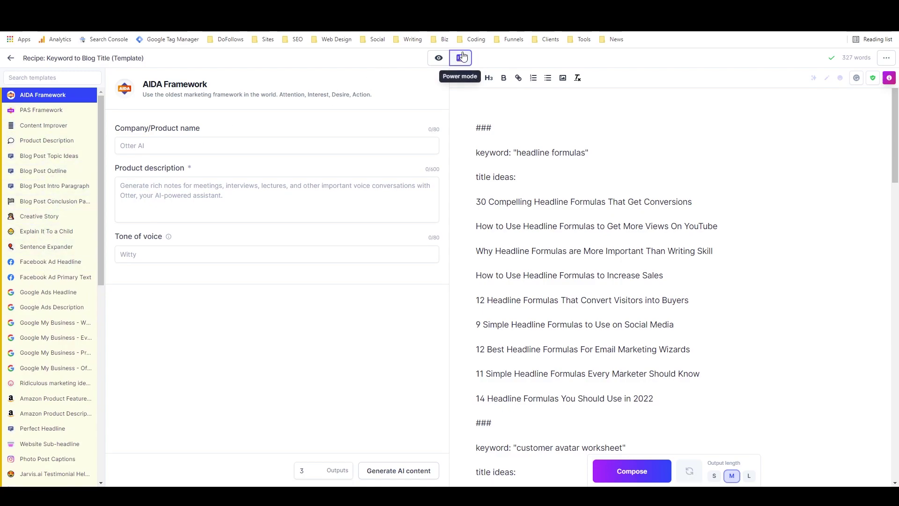
{"action": "left_click", "coordinate": [438, 57]}
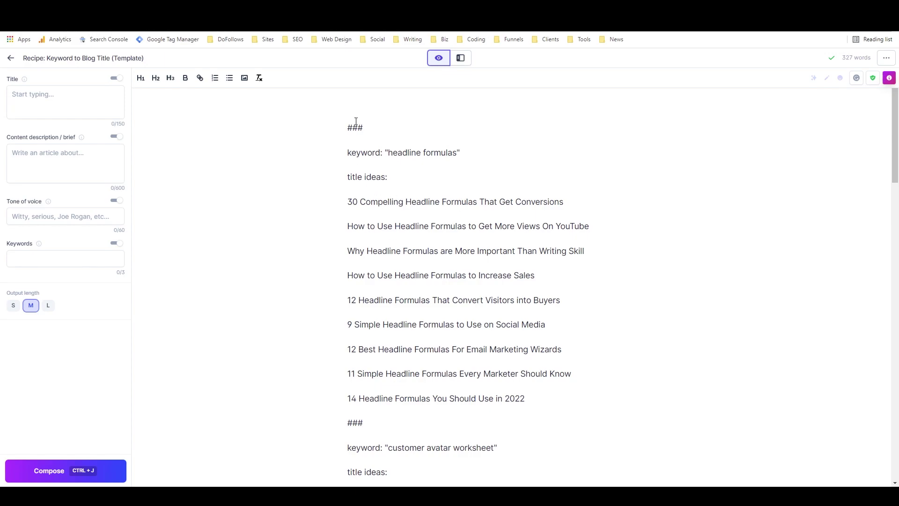
- Examine the ### separators, example keywords and title ideas throughout the recipe, down to the blank keyword placeholder at the end
{"action": "left_click_drag", "start_coordinate": [344, 127], "coordinate": [367, 129]}
{"action": "left_click", "coordinate": [375, 130]}
{"action": "scroll", "coordinate": [347, 263], "scroll_direction": "down", "scroll_amount": 2}
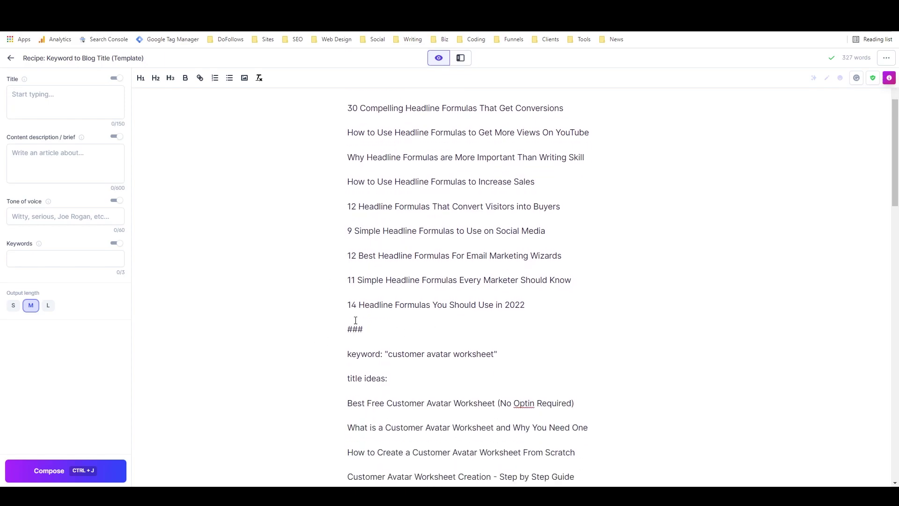
{"action": "scroll", "coordinate": [369, 348], "scroll_direction": "up", "scroll_amount": 2}
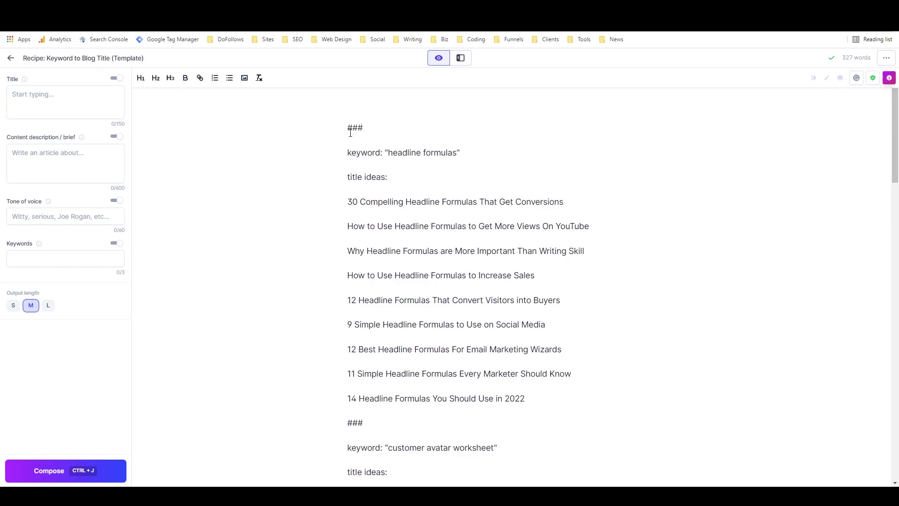
{"action": "scroll", "coordinate": [411, 156], "scroll_direction": "down", "scroll_amount": 1}
{"action": "scroll", "coordinate": [414, 168], "scroll_direction": "down", "scroll_amount": 1}
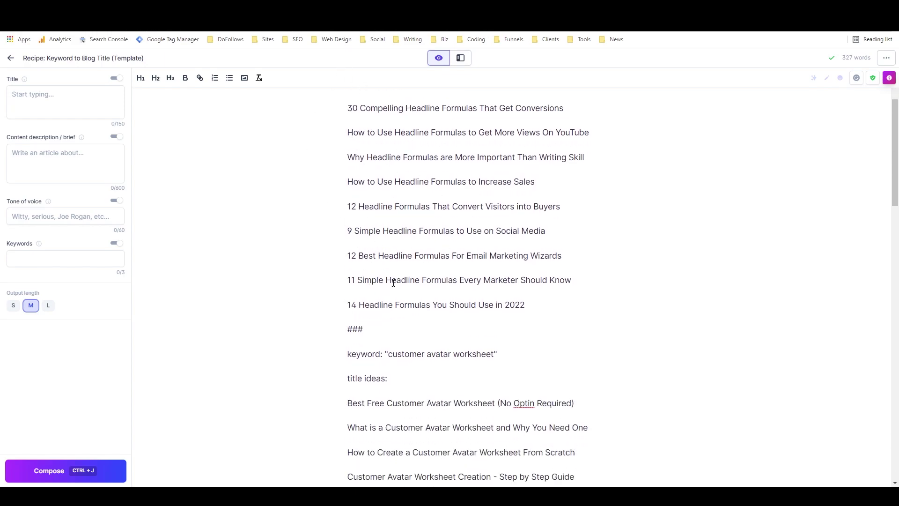
{"action": "scroll", "coordinate": [377, 246], "scroll_direction": "down", "scroll_amount": 2}
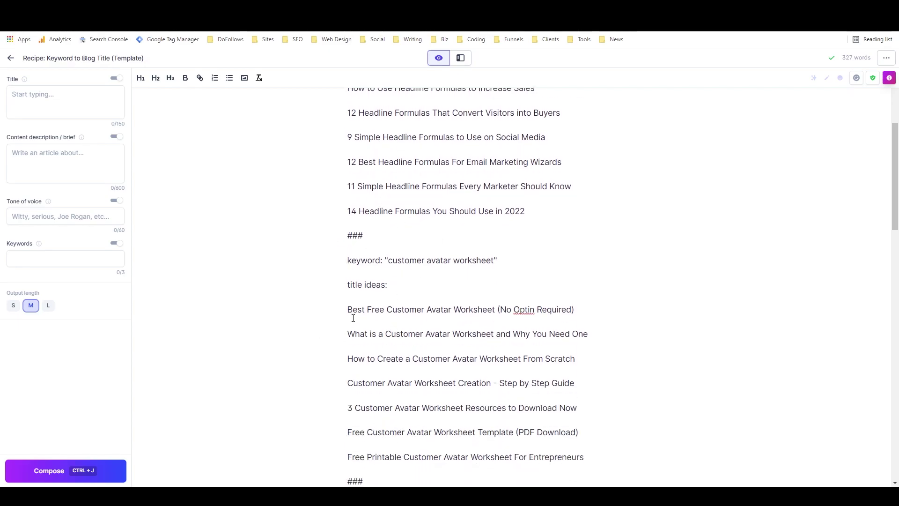
{"action": "scroll", "coordinate": [399, 271], "scroll_direction": "down", "scroll_amount": 2}
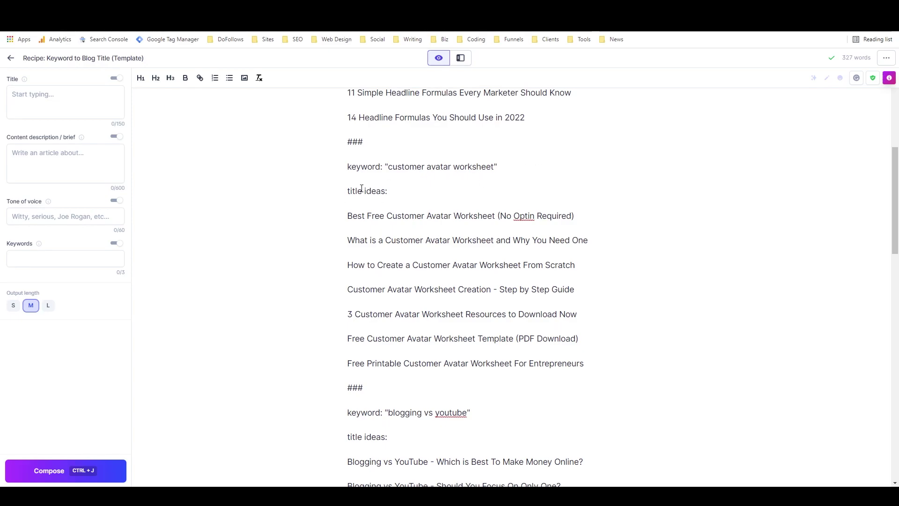
{"action": "scroll", "coordinate": [362, 187], "scroll_direction": "down", "scroll_amount": 1}
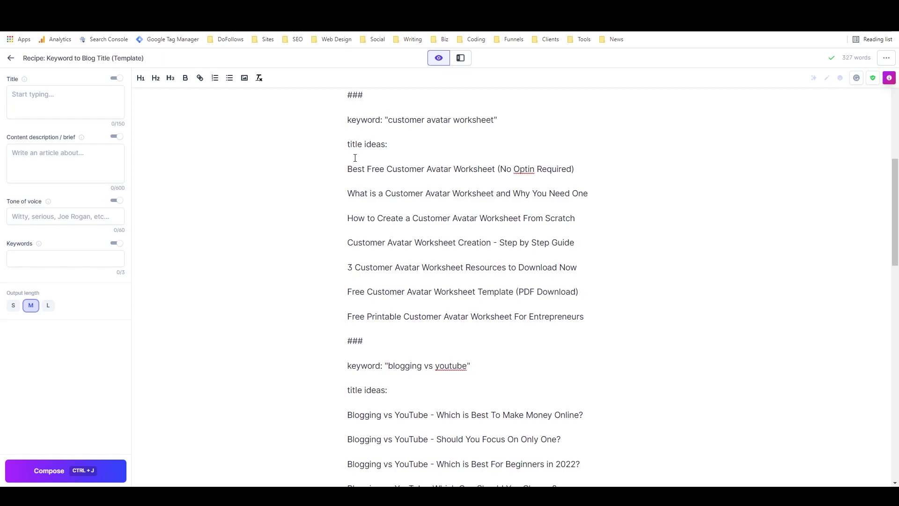
{"action": "scroll", "coordinate": [369, 192], "scroll_direction": "down", "scroll_amount": 6}
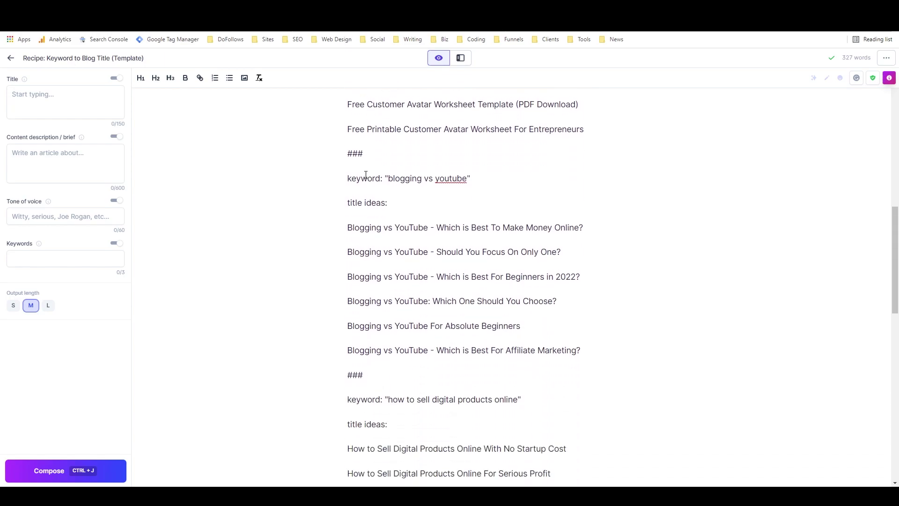
{"action": "scroll", "coordinate": [359, 154], "scroll_direction": "up", "scroll_amount": 1}
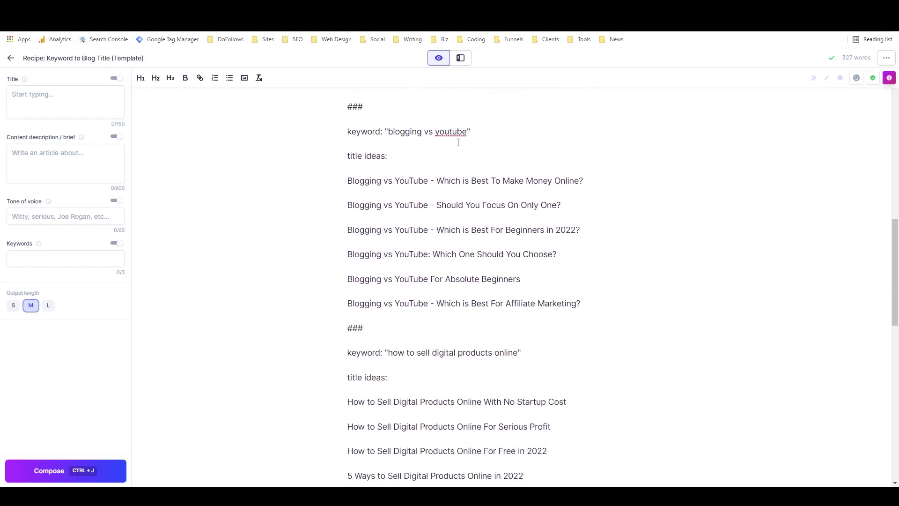
{"action": "scroll", "coordinate": [393, 143], "scroll_direction": "down", "scroll_amount": 5}
{"action": "scroll", "coordinate": [401, 170], "scroll_direction": "down", "scroll_amount": 8}
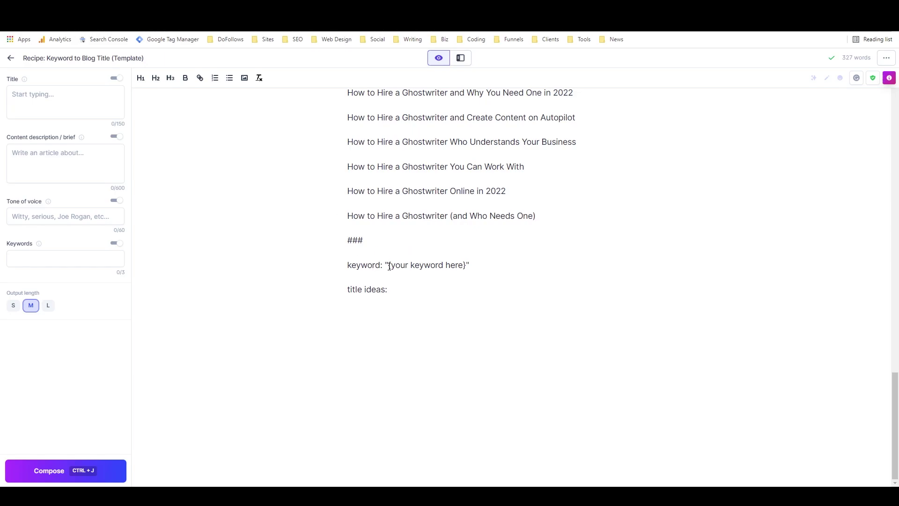
- Replace the {your keyword here} placeholder in the last keyword line with "best AI marketing tools", keeping the quotation marks
{"action": "left_click", "coordinate": [385, 265]}
{"action": "key", "text": "BackSpace"}
{"action": "left_click_drag", "start_coordinate": [388, 265], "coordinate": [467, 265]}
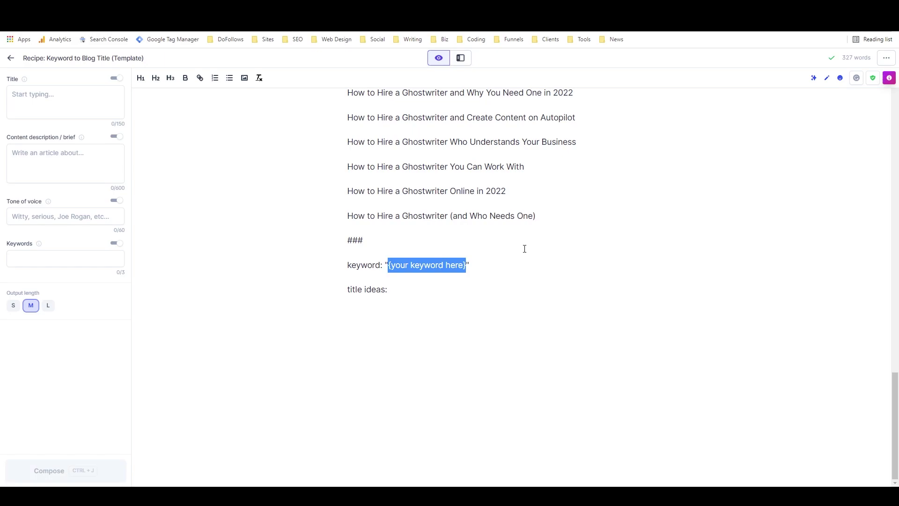
{"action": "type", "text": "best "}
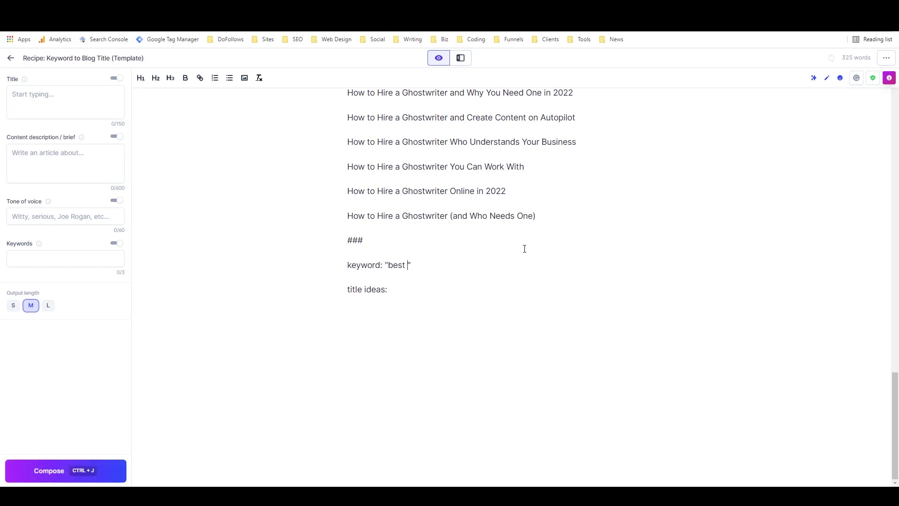
{"action": "type", "text": "AI marketing tools"}
{"action": "key", "text": "BackSpace"}
- Compose title ideas after the last "title ideas:" line with the output length set to S
{"action": "left_click", "coordinate": [414, 288]}
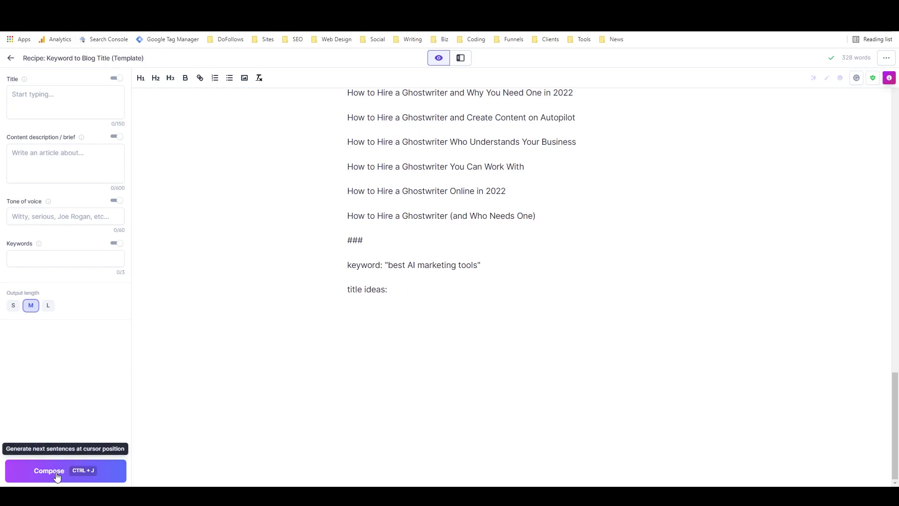
{"action": "left_click", "coordinate": [13, 305]}
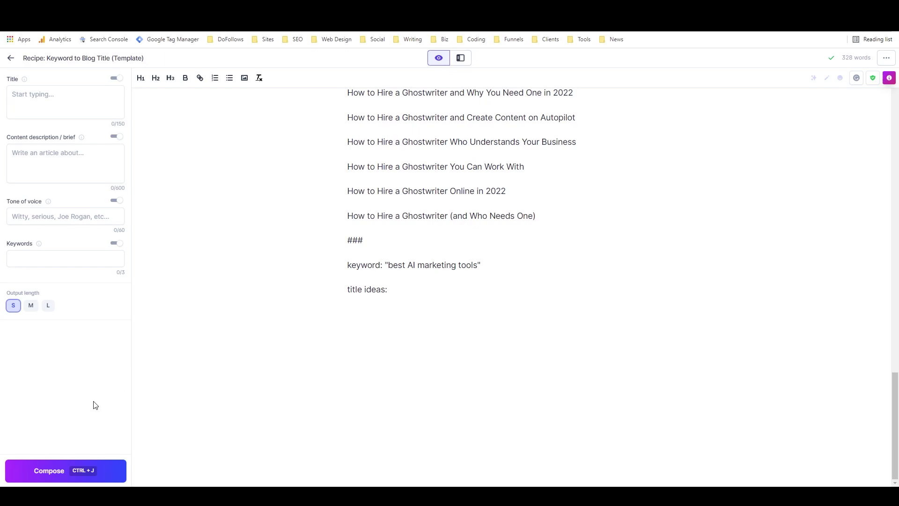
{"action": "left_click", "coordinate": [47, 473]}
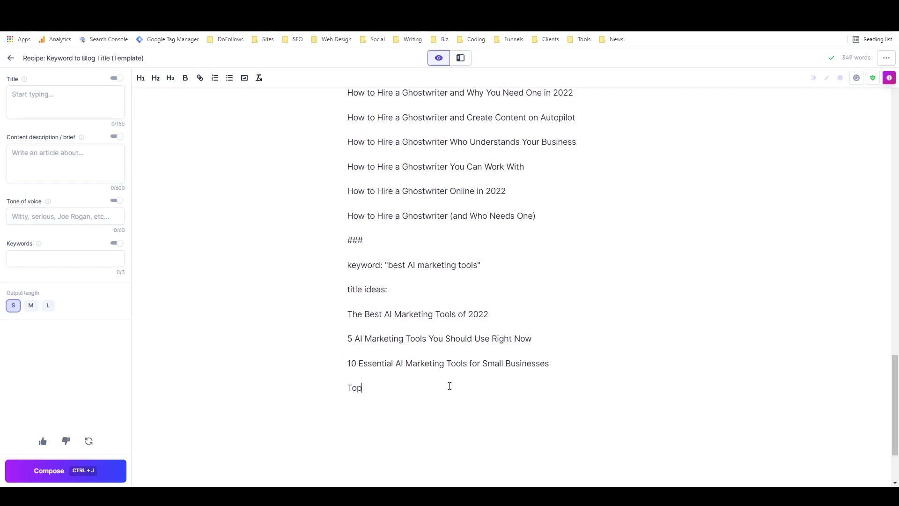
- Compose more title ideas, continuing from the unfinished "Top" line at the end of the document
{"action": "scroll", "coordinate": [484, 294], "scroll_direction": "up", "scroll_amount": 5}
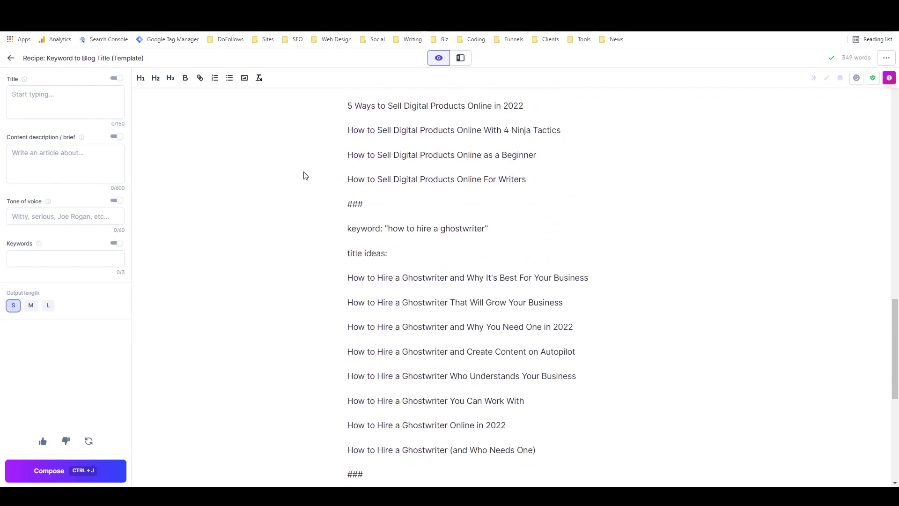
{"action": "scroll", "coordinate": [361, 214], "scroll_direction": "down", "scroll_amount": 4}
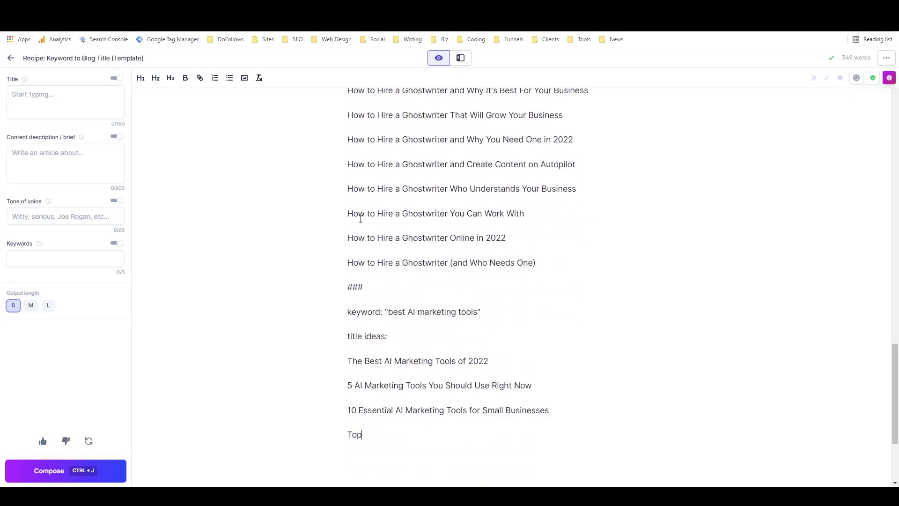
{"action": "scroll", "coordinate": [345, 311], "scroll_direction": "down", "scroll_amount": 2}
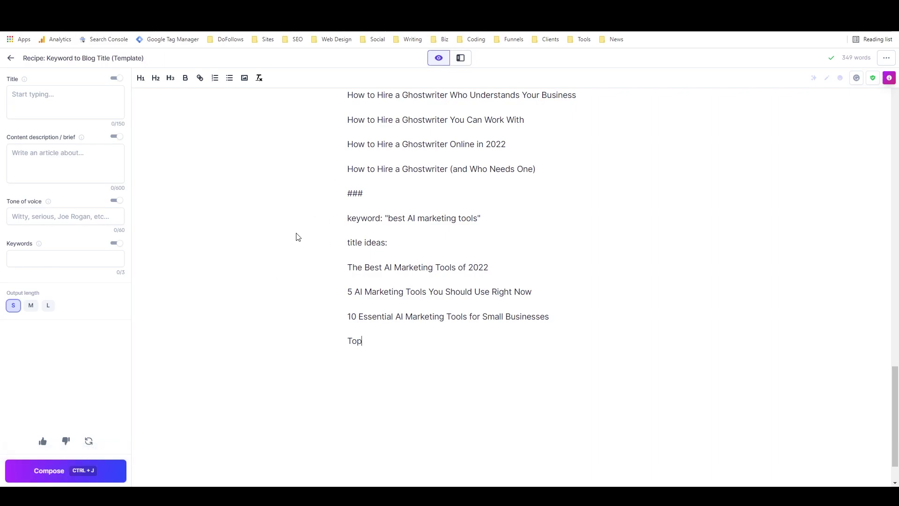
{"action": "scroll", "coordinate": [373, 256], "scroll_direction": "up", "scroll_amount": 2}
{"action": "scroll", "coordinate": [353, 262], "scroll_direction": "down", "scroll_amount": 2}
{"action": "scroll", "coordinate": [335, 294], "scroll_direction": "up", "scroll_amount": 2}
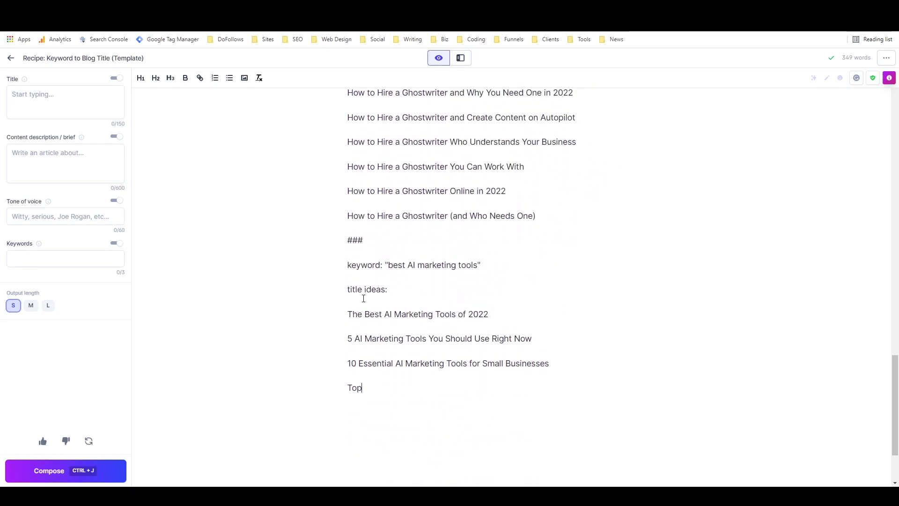
{"action": "scroll", "coordinate": [398, 261], "scroll_direction": "down", "scroll_amount": 3}
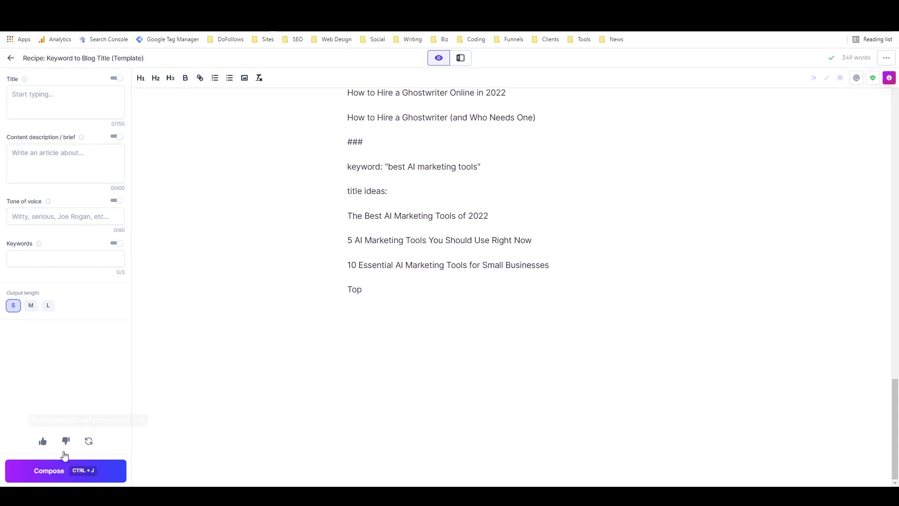
{"action": "left_click", "coordinate": [47, 472]}
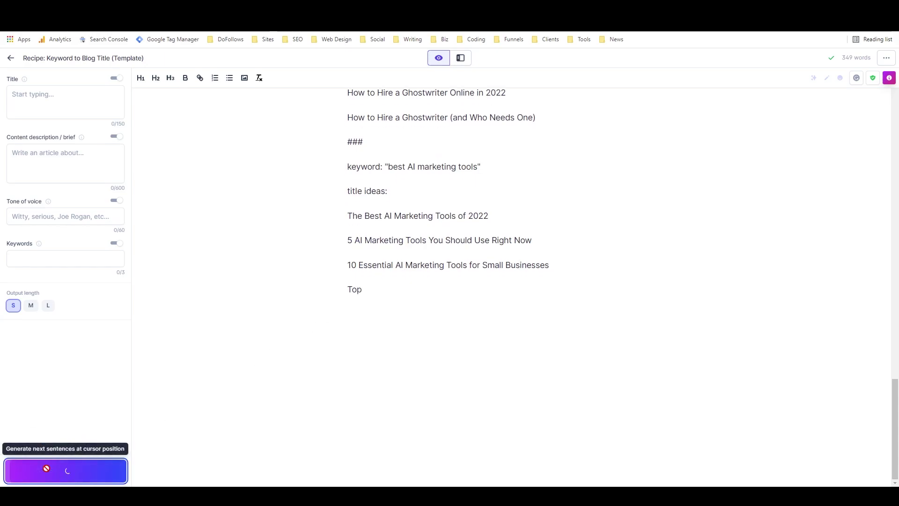
{"action": "left_click", "coordinate": [46, 468]}
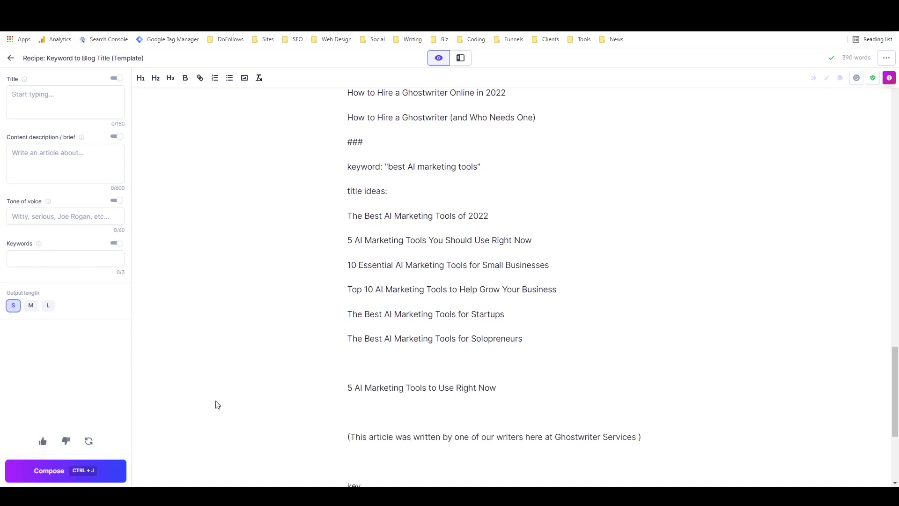
- Delete the stray output below the Solopreneurs title: the Ghostwriter Services note, the trailing "key" and the repeated "5 AI Marketing Tools to Use Right Now" line
{"action": "scroll", "coordinate": [298, 357], "scroll_direction": "down", "scroll_amount": 3}
{"action": "scroll", "coordinate": [323, 330], "scroll_direction": "down", "scroll_amount": 1}
{"action": "left_click_drag", "start_coordinate": [394, 305], "coordinate": [337, 243]}
{"action": "key", "text": "BackSpace"}
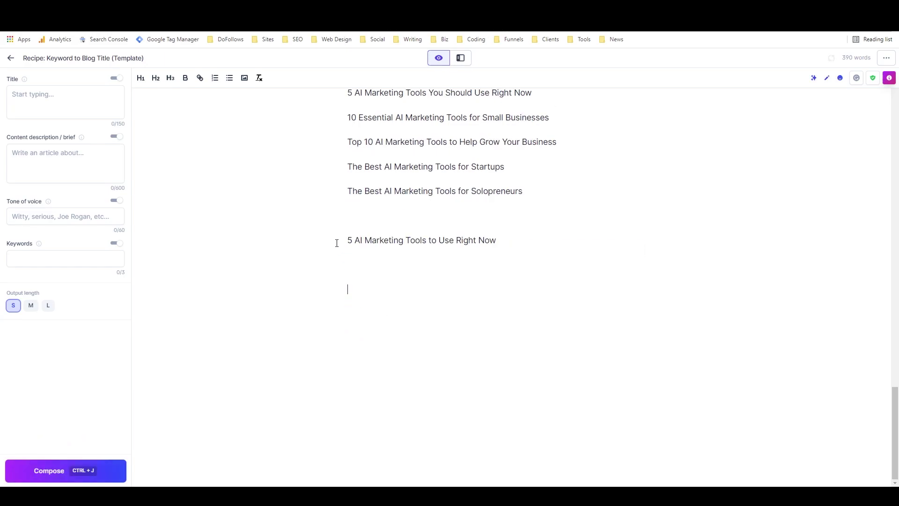
{"action": "left_click_drag", "start_coordinate": [366, 265], "coordinate": [342, 225]}
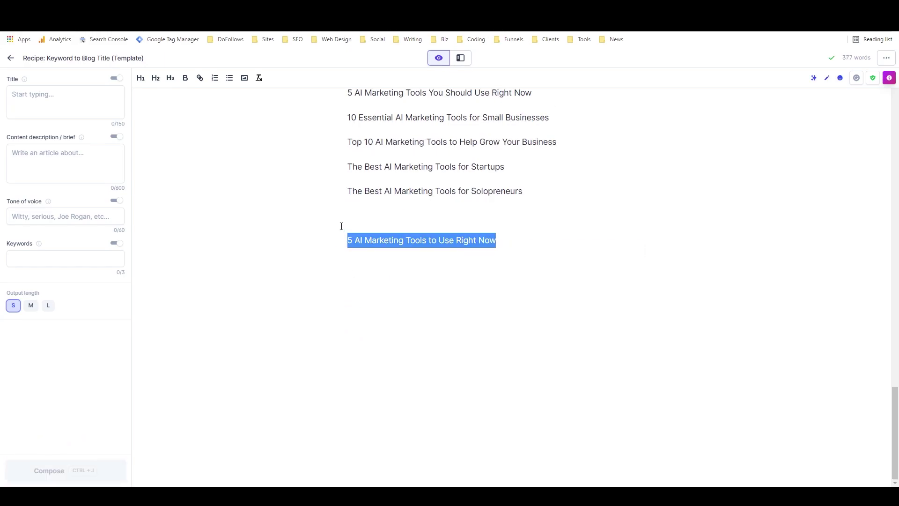
{"action": "key", "text": "BackSpace"}
{"action": "scroll", "coordinate": [341, 228], "scroll_direction": "up", "scroll_amount": 6}
{"action": "scroll", "coordinate": [341, 230], "scroll_direction": "down", "scroll_amount": 2}
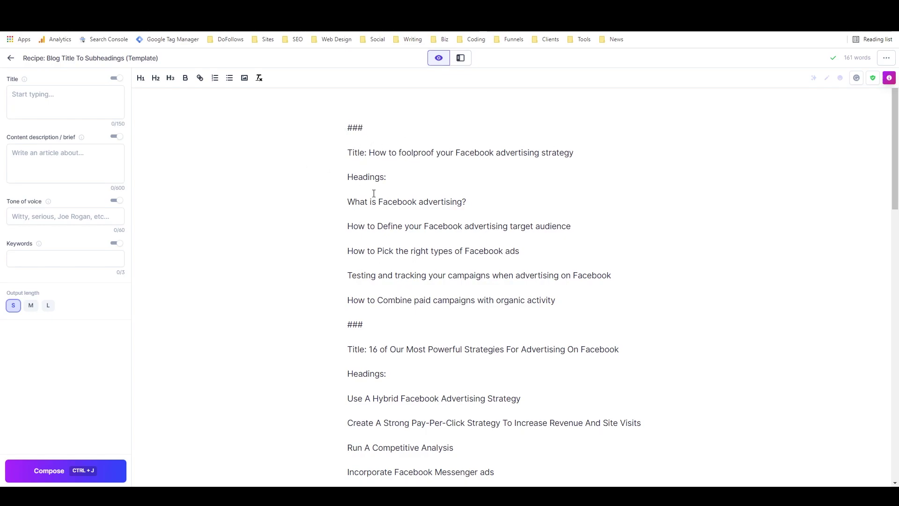
- Enter "Best AI Marketing Tools of 2022" in the empty Title line at the end of the Blog Title To Subheadings recipe
{"action": "scroll", "coordinate": [382, 234], "scroll_direction": "down", "scroll_amount": 15}
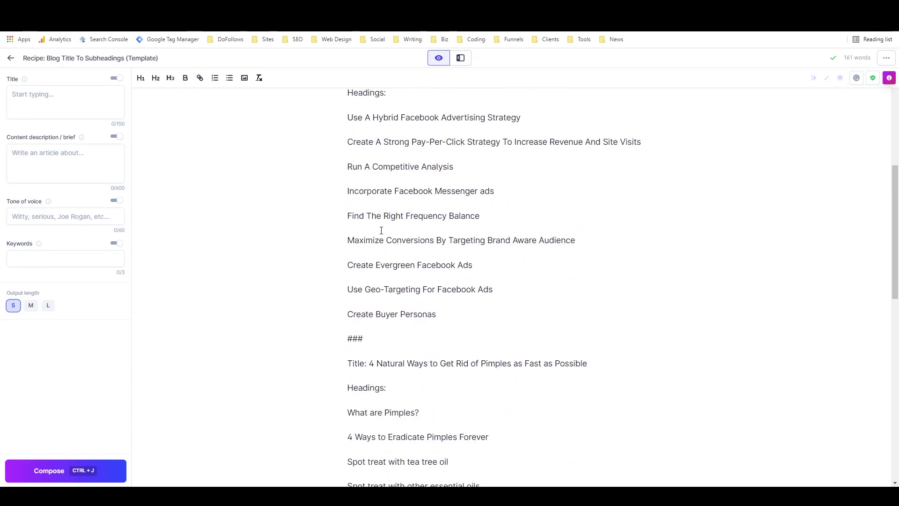
{"action": "scroll", "coordinate": [381, 229], "scroll_direction": "down", "scroll_amount": 2}
{"action": "left_click", "coordinate": [380, 269]}
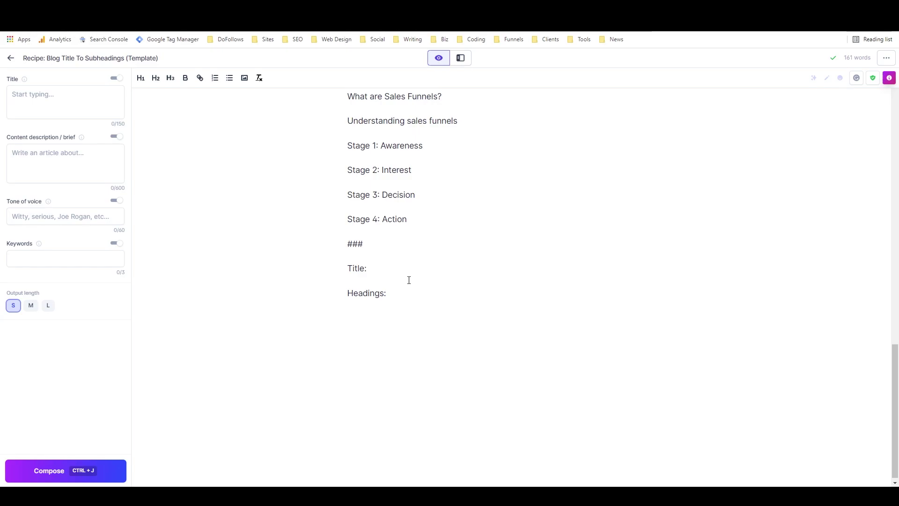
{"action": "type", "text": "Best AI Marketing Tools o"}
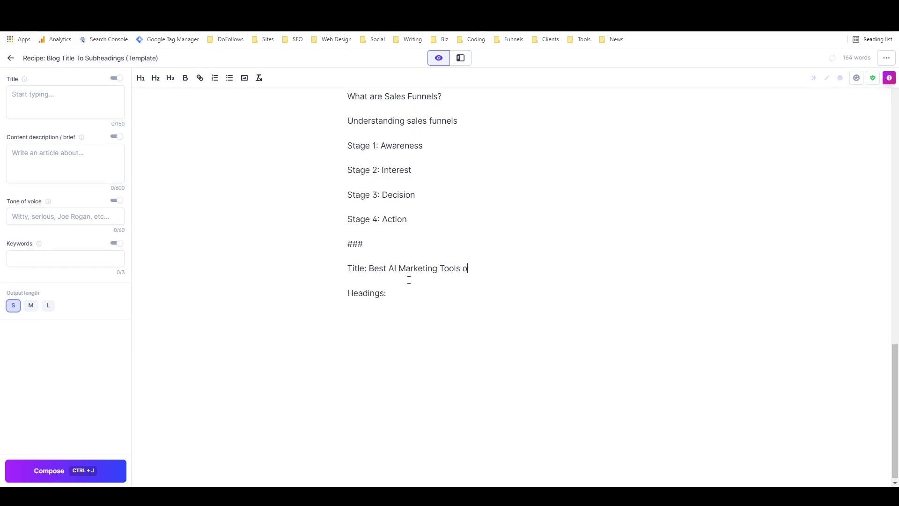
{"action": "type", "text": "f 2022"}
- Compose headings for the AI marketing tools title and continue the output with a second generation
{"action": "left_click", "coordinate": [59, 466]}
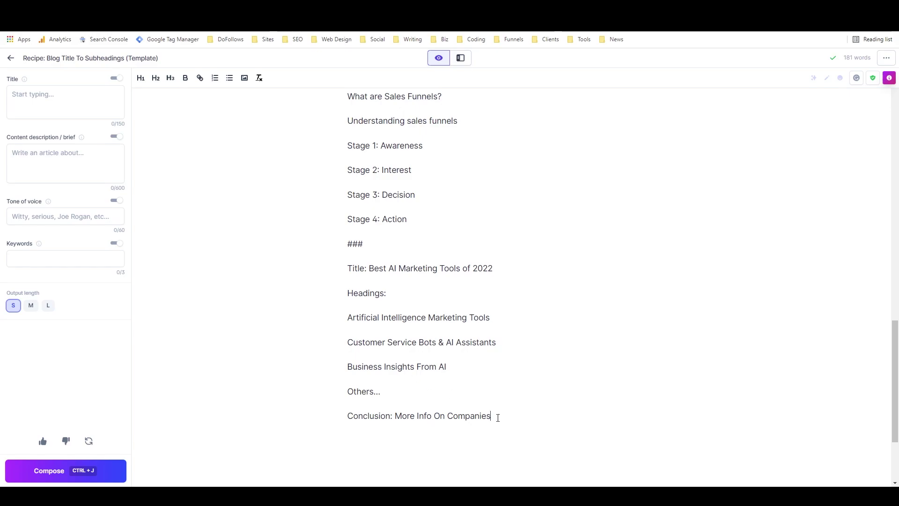
{"action": "scroll", "coordinate": [501, 369], "scroll_direction": "down", "scroll_amount": 2}
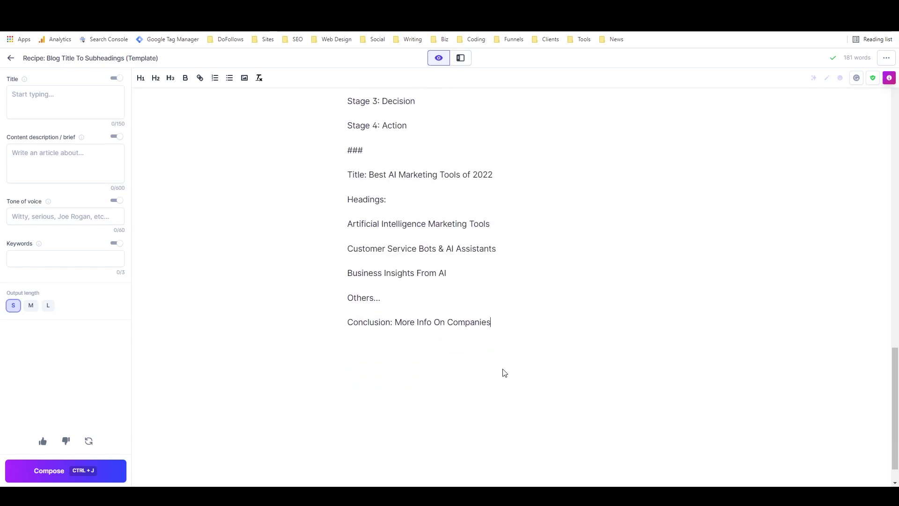
{"action": "left_click", "coordinate": [45, 473]}
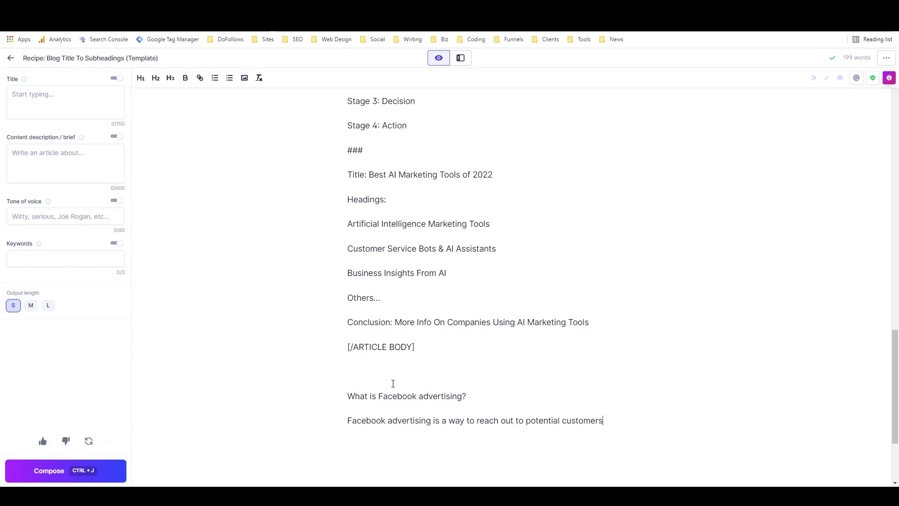
- Delete all generated text below the last "Headings:" line and compose a fresh set of headings
{"action": "left_click_drag", "start_coordinate": [625, 415], "coordinate": [327, 231]}
{"action": "key", "text": "BackSpace"}
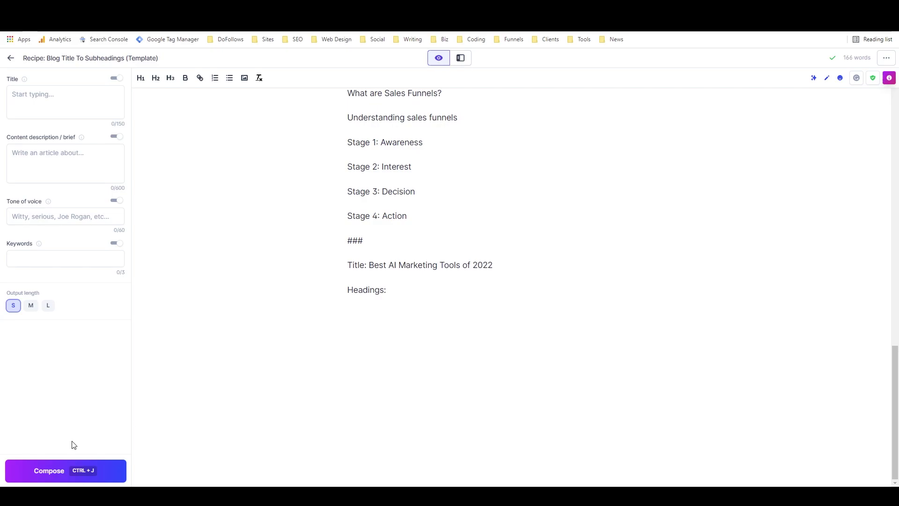
{"action": "left_click", "coordinate": [48, 468]}
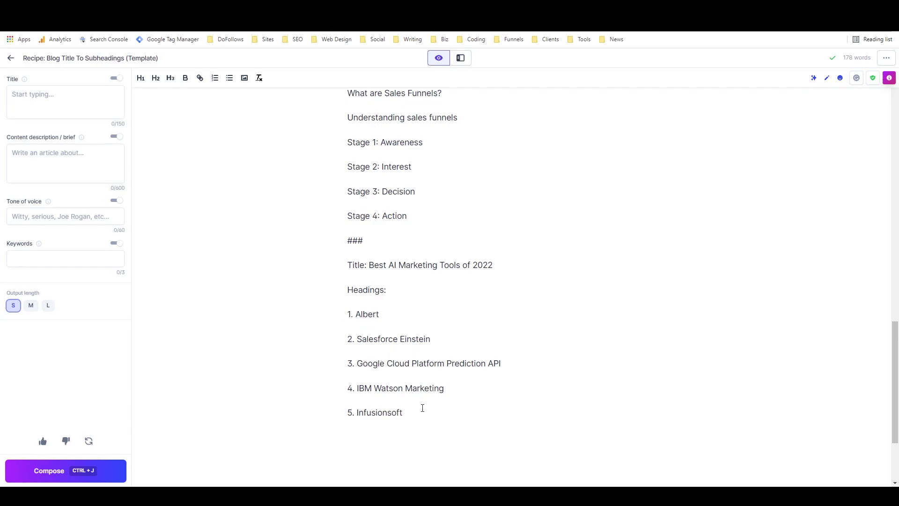
- Delete the five numbered tool headings under the AI marketing tools title and compose a replacement set of headings
{"action": "left_click_drag", "start_coordinate": [402, 412], "coordinate": [337, 313]}
{"action": "key", "text": "BackSpace"}
{"action": "key", "text": "BackSpace"}
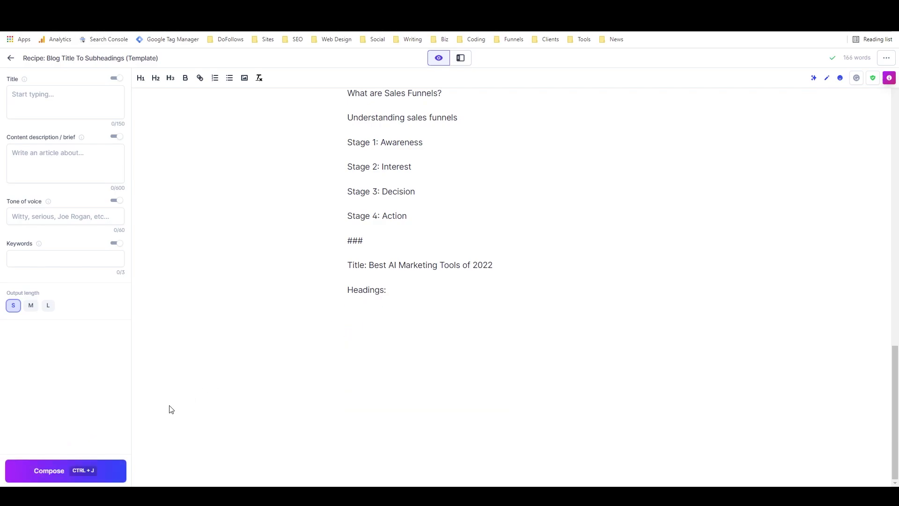
{"action": "left_click", "coordinate": [55, 474]}
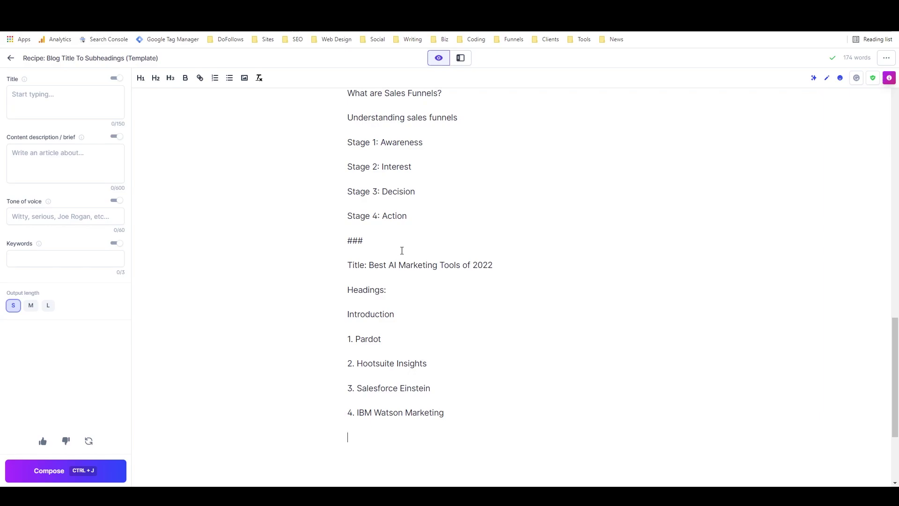
{"action": "scroll", "coordinate": [378, 257], "scroll_direction": "up", "scroll_amount": 3}
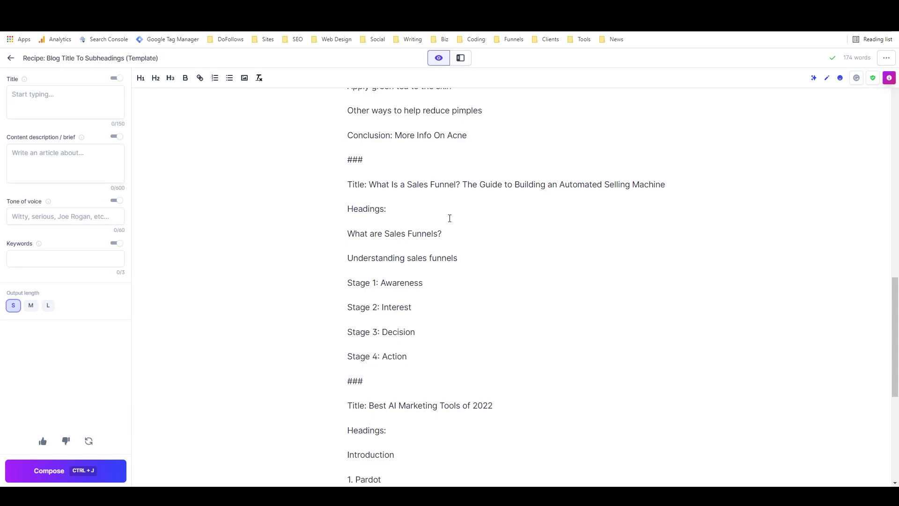
- Switch to the web page of AI content templates and look through the One-Click Article Generator template for blogs
{"action": "left_click", "coordinate": [356, 21]}
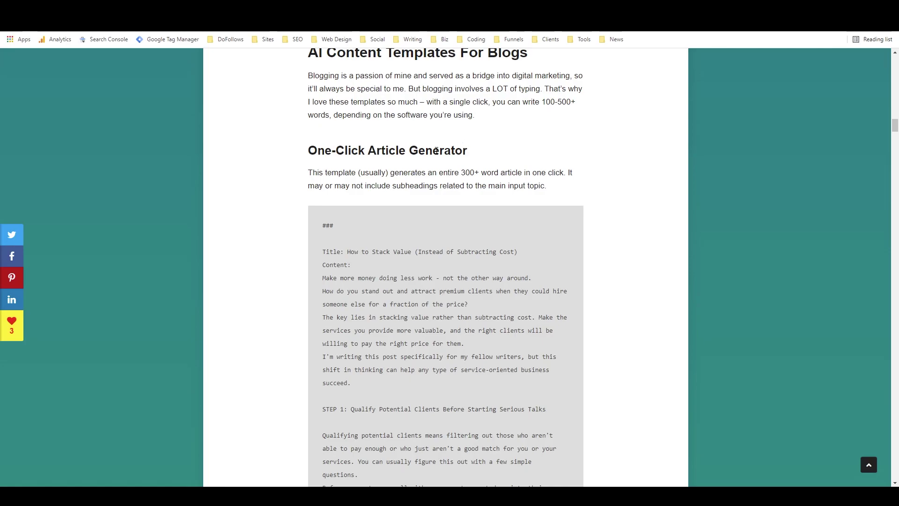
{"action": "scroll", "coordinate": [455, 144], "scroll_direction": "up", "scroll_amount": 3}
{"action": "scroll", "coordinate": [455, 147], "scroll_direction": "down", "scroll_amount": 3}
{"action": "scroll", "coordinate": [295, 181], "scroll_direction": "up", "scroll_amount": 3}
{"action": "scroll", "coordinate": [299, 179], "scroll_direction": "down", "scroll_amount": 3}
{"action": "scroll", "coordinate": [345, 225], "scroll_direction": "up", "scroll_amount": 1}
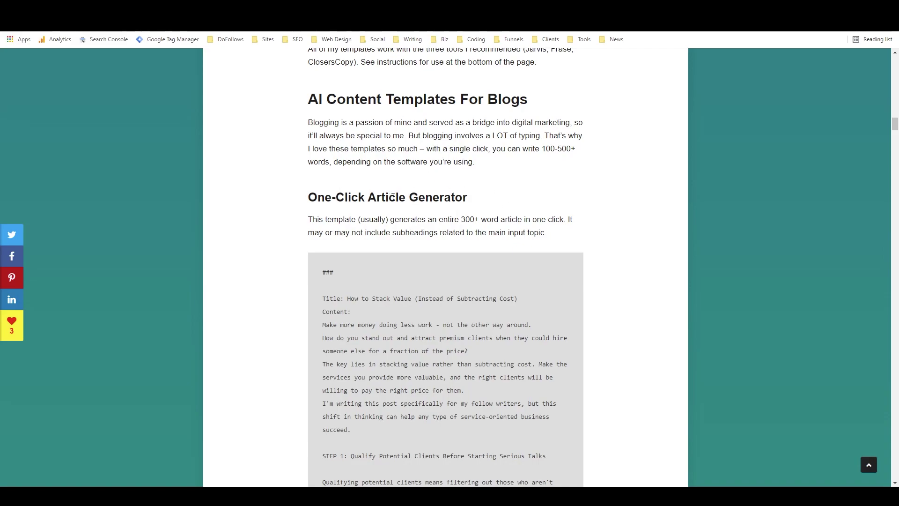
{"action": "scroll", "coordinate": [392, 197], "scroll_direction": "down", "scroll_amount": 1}
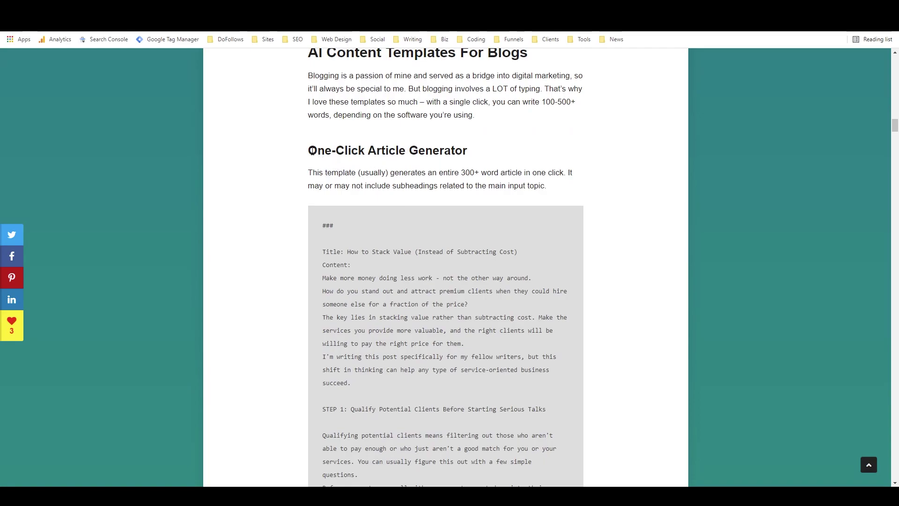
{"action": "scroll", "coordinate": [370, 170], "scroll_direction": "down", "scroll_amount": 8}
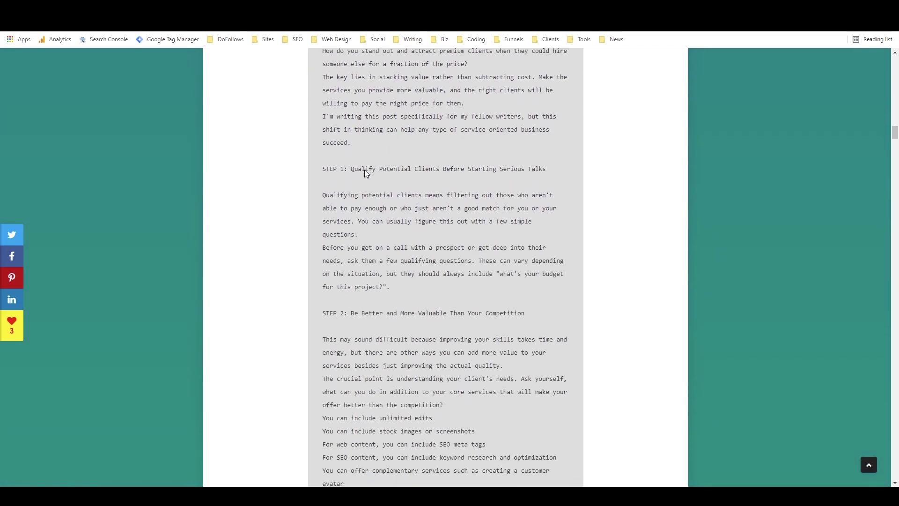
{"action": "scroll", "coordinate": [366, 173], "scroll_direction": "down", "scroll_amount": 4}
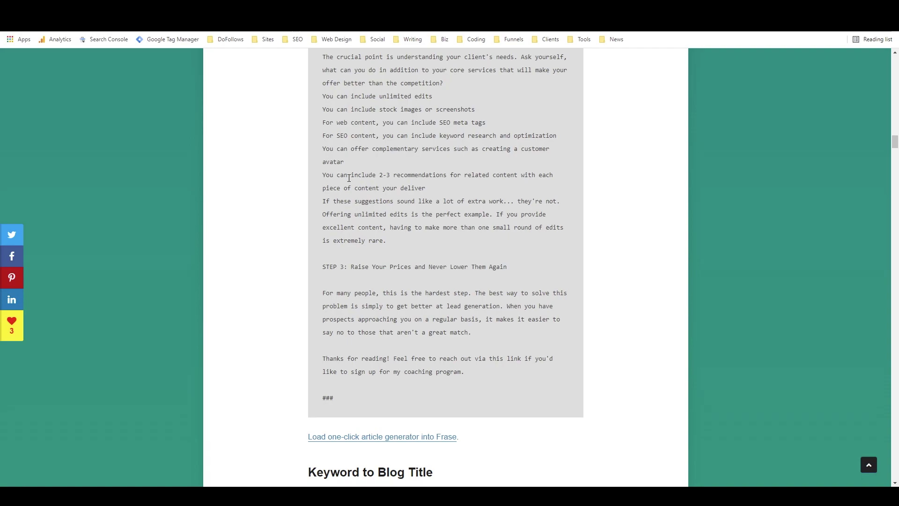
{"action": "scroll", "coordinate": [356, 179], "scroll_direction": "down", "scroll_amount": 2}
{"action": "scroll", "coordinate": [363, 180], "scroll_direction": "up", "scroll_amount": 3}
{"action": "scroll", "coordinate": [416, 196], "scroll_direction": "down", "scroll_amount": 9}
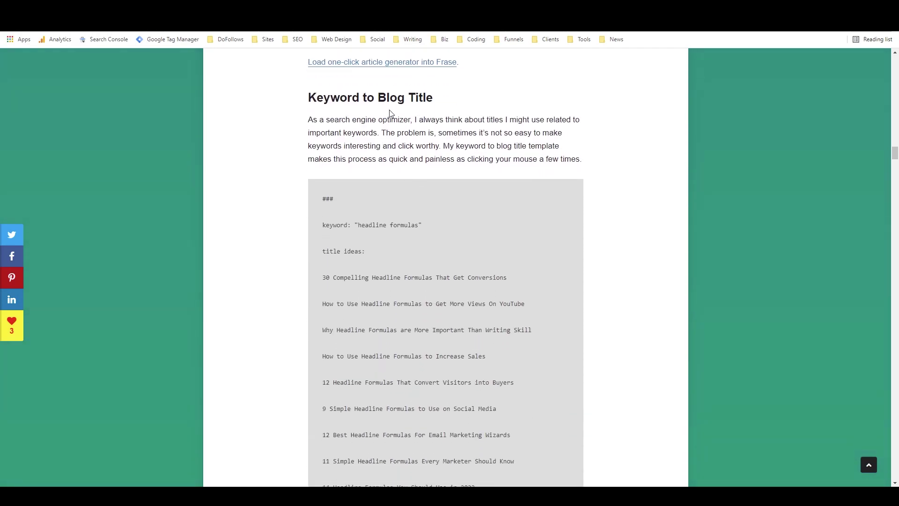
- Look through the remaining blog templates, from Keyword to Blog Title through Blog Hook and Intro and Blog Sections to Blog Conclusions
{"action": "scroll", "coordinate": [403, 143], "scroll_direction": "down", "scroll_amount": 19}
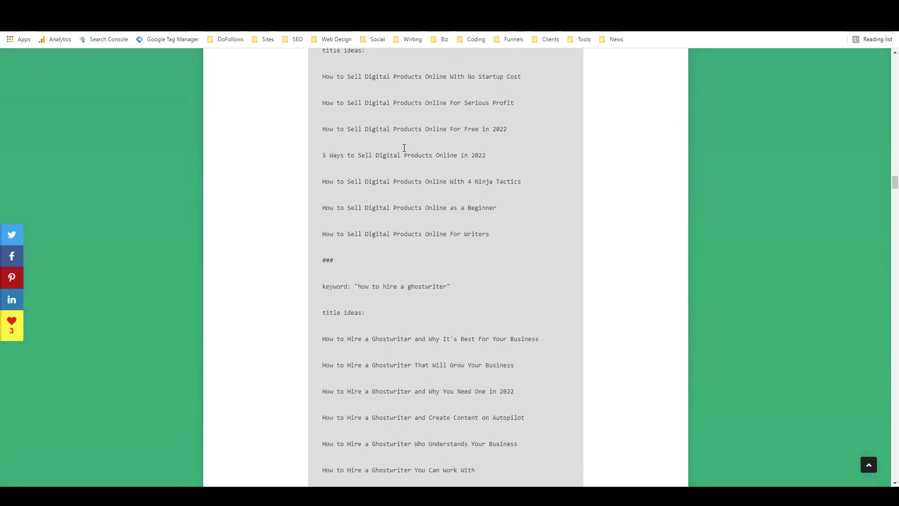
{"action": "scroll", "coordinate": [405, 146], "scroll_direction": "down", "scroll_amount": 15}
{"action": "scroll", "coordinate": [409, 143], "scroll_direction": "down", "scroll_amount": 20}
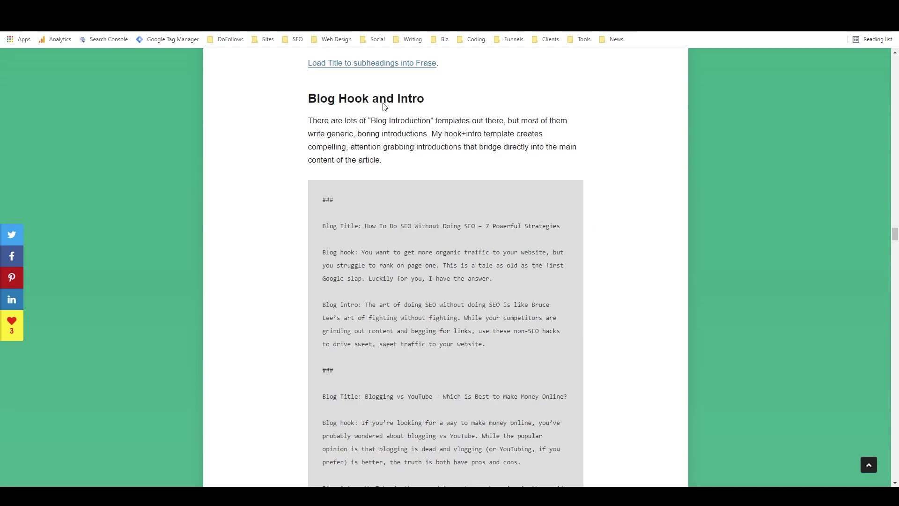
{"action": "scroll", "coordinate": [392, 121], "scroll_direction": "down", "scroll_amount": 20}
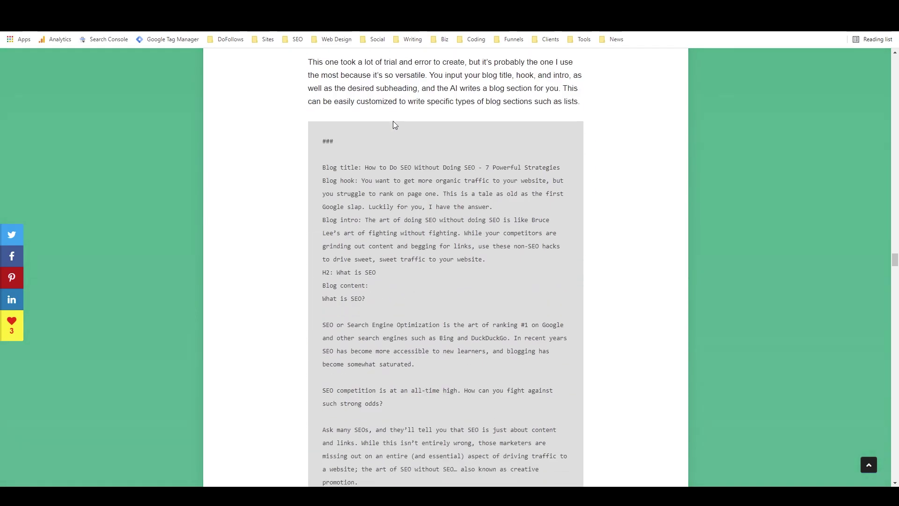
{"action": "scroll", "coordinate": [395, 127], "scroll_direction": "down", "scroll_amount": 20}
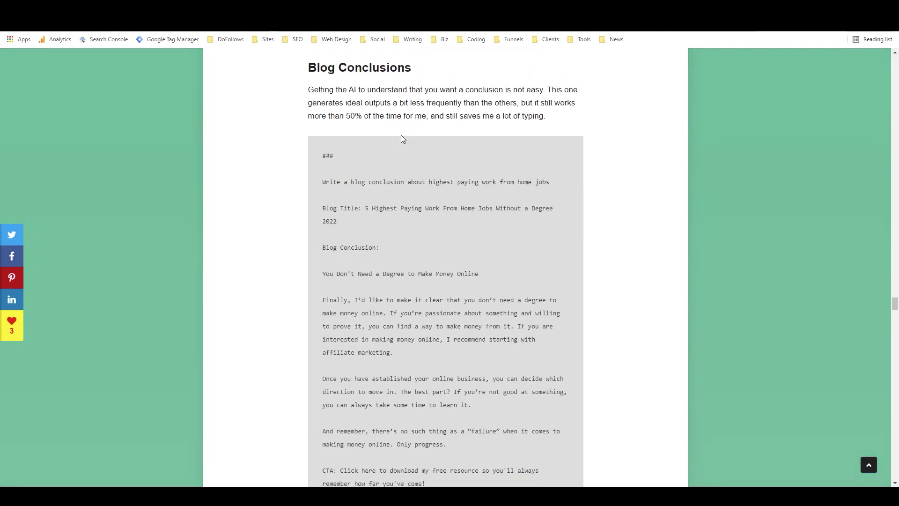
{"action": "scroll", "coordinate": [402, 139], "scroll_direction": "down", "scroll_amount": 20}
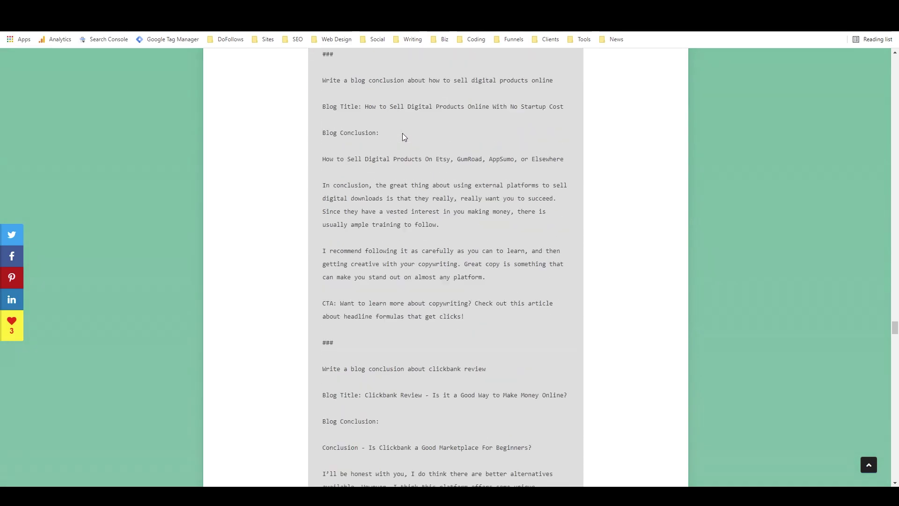
- Look through the product copy templates, the Pinterest Caption template and the YouTube Description template
{"action": "scroll", "coordinate": [404, 135], "scroll_direction": "down", "scroll_amount": 18}
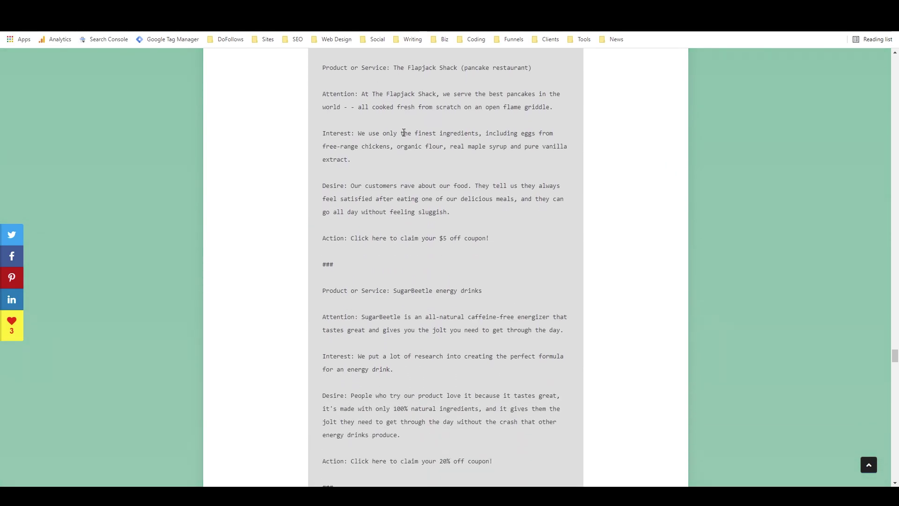
{"action": "scroll", "coordinate": [404, 133], "scroll_direction": "down", "scroll_amount": 12}
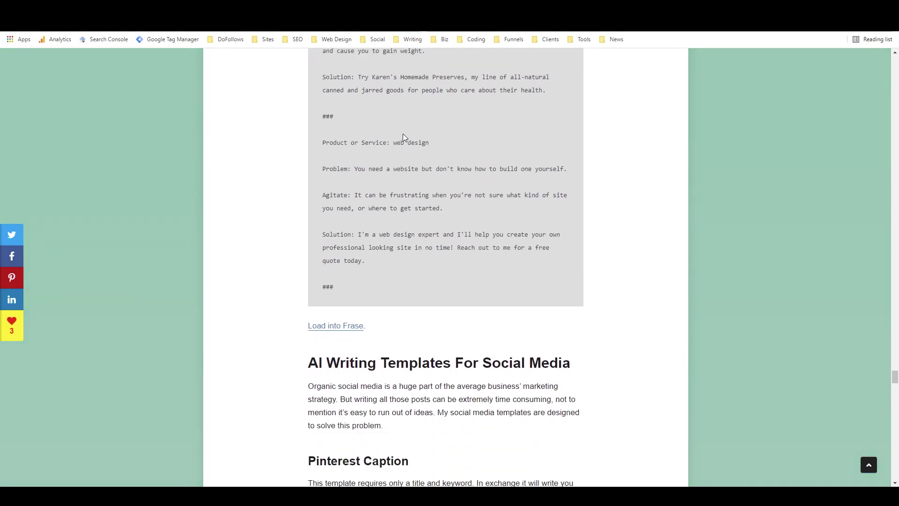
{"action": "scroll", "coordinate": [406, 140], "scroll_direction": "down", "scroll_amount": 7}
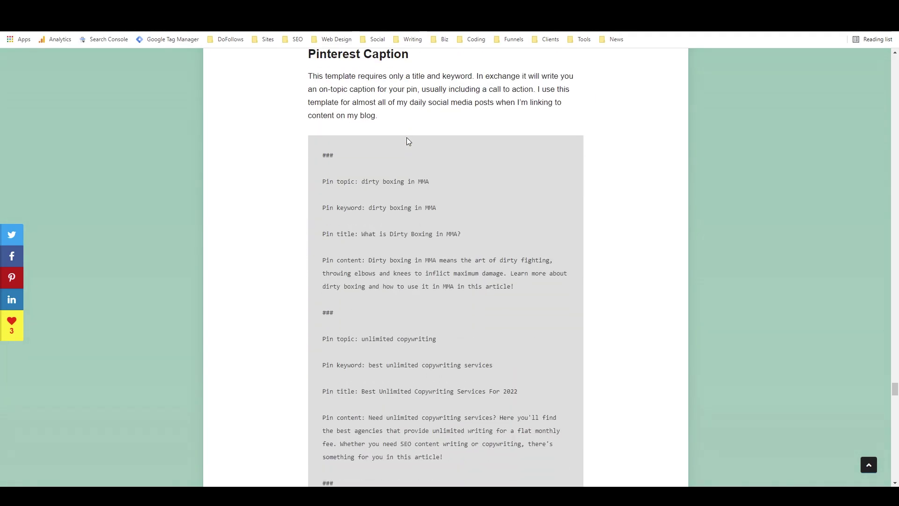
{"action": "scroll", "coordinate": [407, 140], "scroll_direction": "down", "scroll_amount": 11}
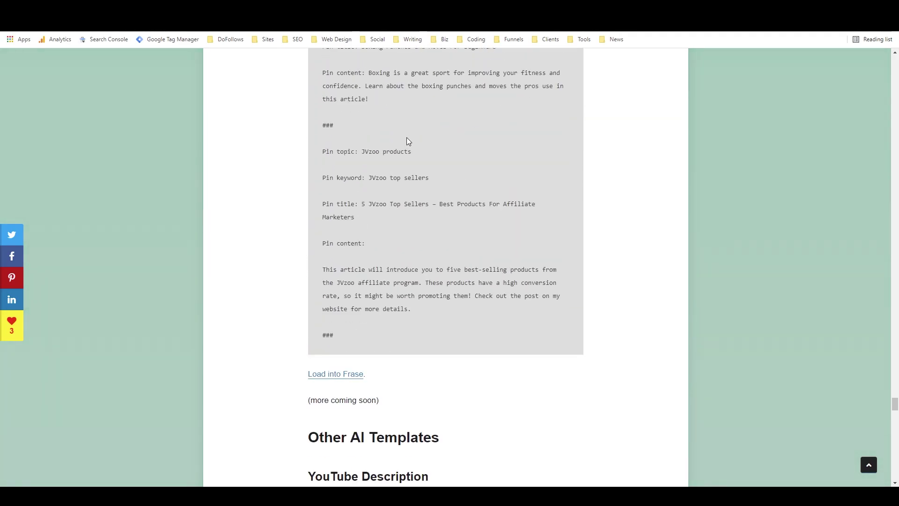
{"action": "scroll", "coordinate": [407, 138], "scroll_direction": "down", "scroll_amount": 3}
{"action": "scroll", "coordinate": [406, 138], "scroll_direction": "up", "scroll_amount": 5}
{"action": "scroll", "coordinate": [406, 137], "scroll_direction": "down", "scroll_amount": 6}
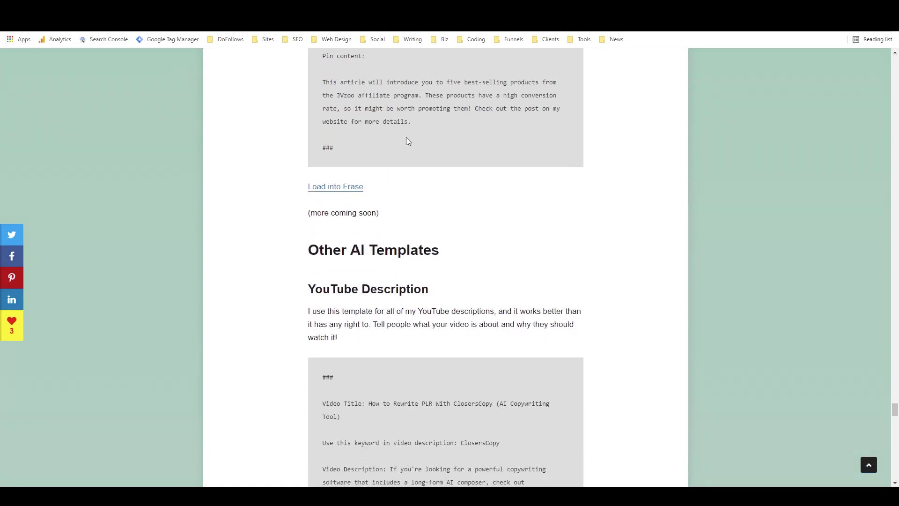
{"action": "scroll", "coordinate": [407, 138], "scroll_direction": "down", "scroll_amount": 3}
- Review the templates in reverse order, from Pinterest Caption back to Blog Hook and Intro
{"action": "scroll", "coordinate": [373, 225], "scroll_direction": "up", "scroll_amount": 12}
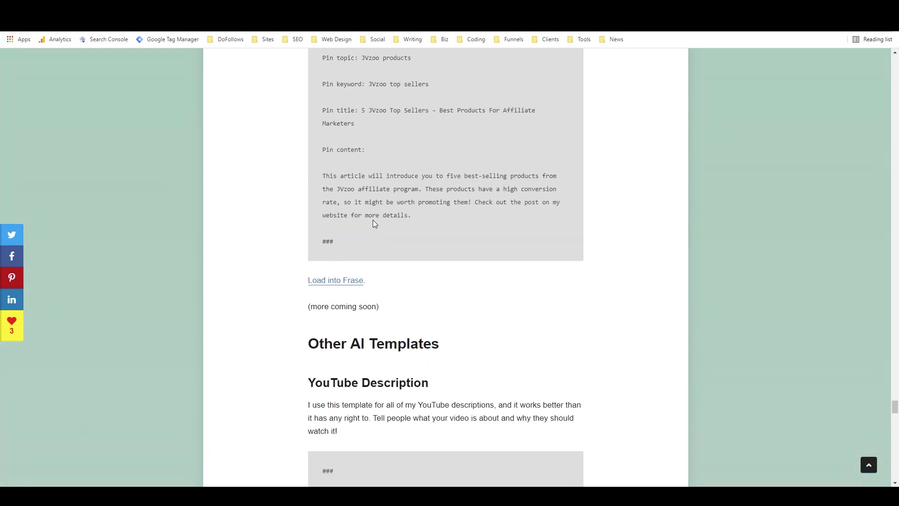
{"action": "scroll", "coordinate": [375, 223], "scroll_direction": "up", "scroll_amount": 1}
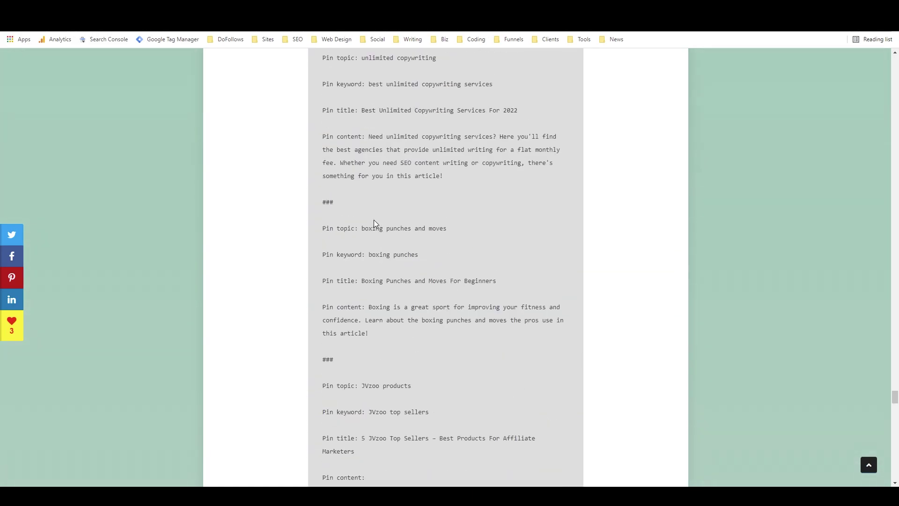
{"action": "scroll", "coordinate": [425, 220], "scroll_direction": "up", "scroll_amount": 15}
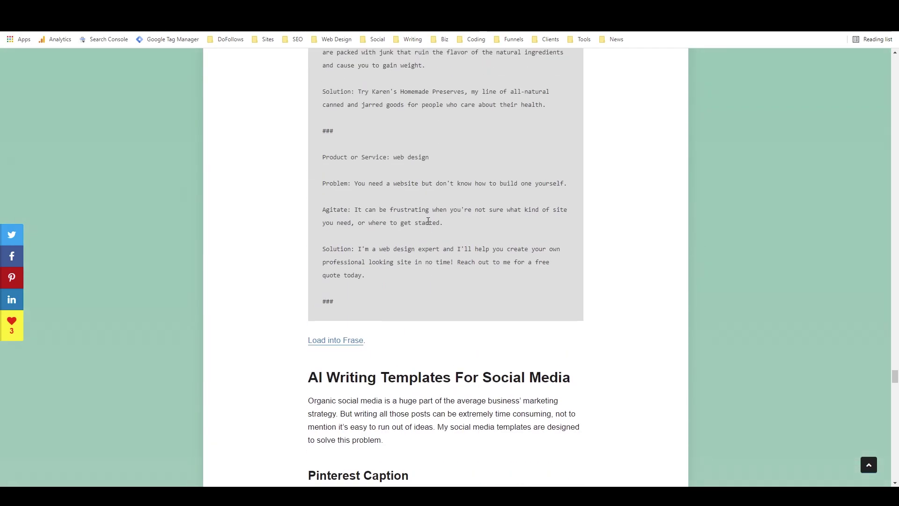
{"action": "scroll", "coordinate": [427, 221], "scroll_direction": "up", "scroll_amount": 18}
{"action": "scroll", "coordinate": [431, 238], "scroll_direction": "up", "scroll_amount": 16}
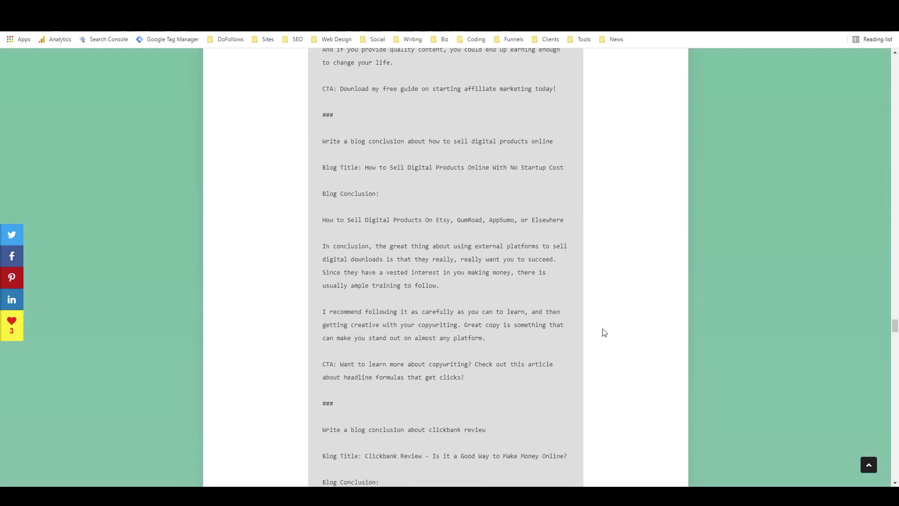
{"action": "scroll", "coordinate": [604, 330], "scroll_direction": "up", "scroll_amount": 18}
{"action": "scroll", "coordinate": [635, 329], "scroll_direction": "up", "scroll_amount": 18}
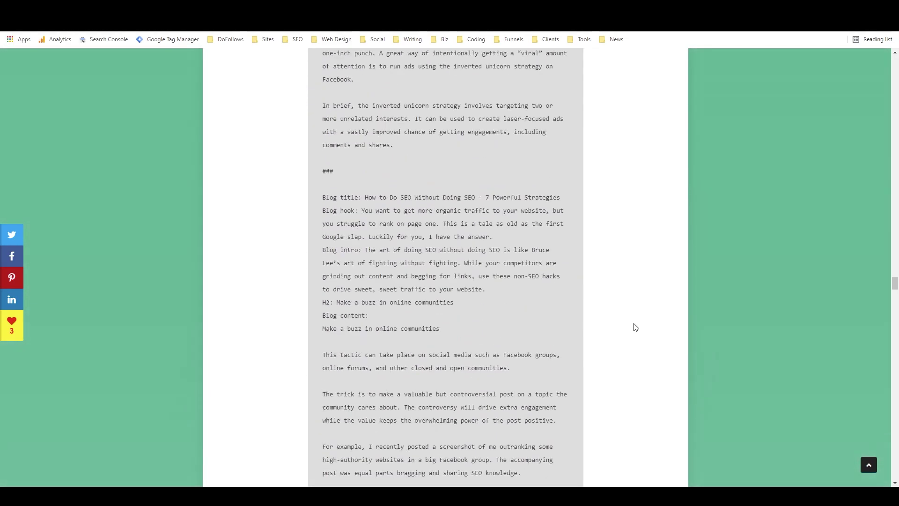
{"action": "scroll", "coordinate": [661, 330], "scroll_direction": "up", "scroll_amount": 18}
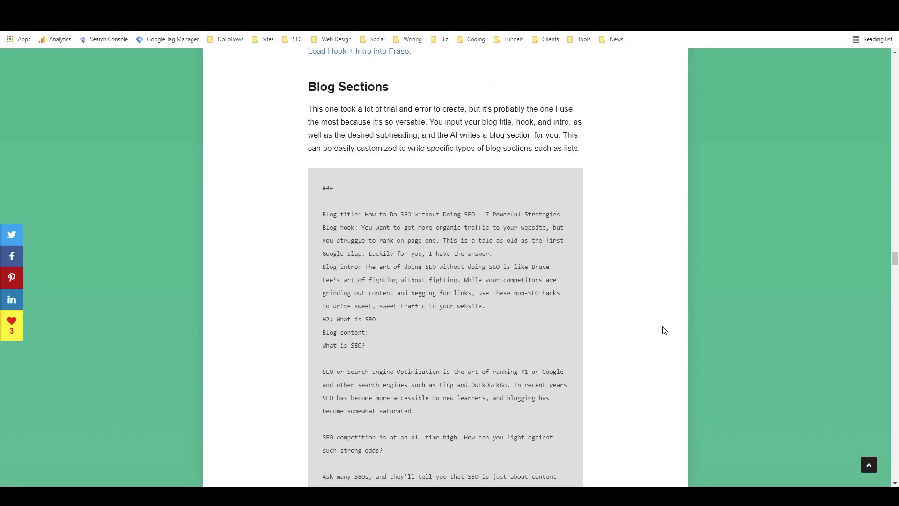
{"action": "scroll", "coordinate": [653, 331], "scroll_direction": "up", "scroll_amount": 4}
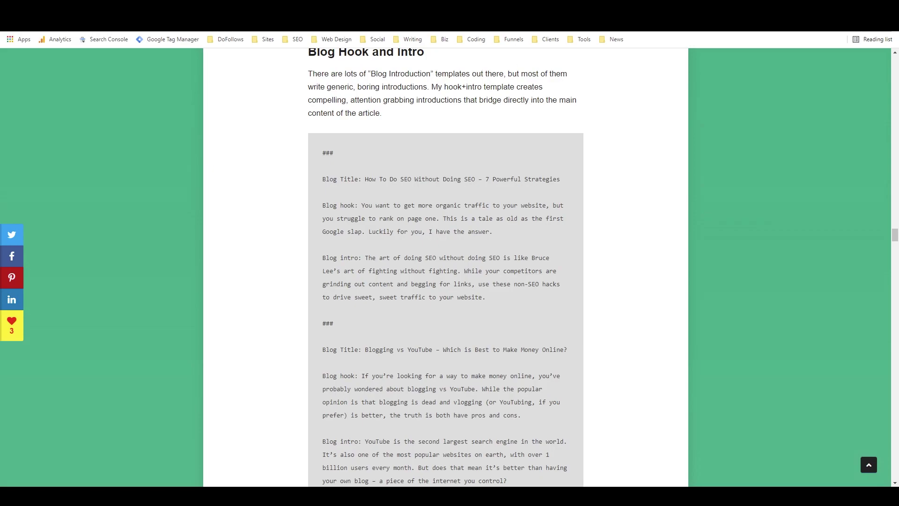
- Return to the Blog Title To Subheadings recipe and view it beside the built-in template list before restoring the document-only editor view
{"action": "key", "text": "ctrl+Tab"}
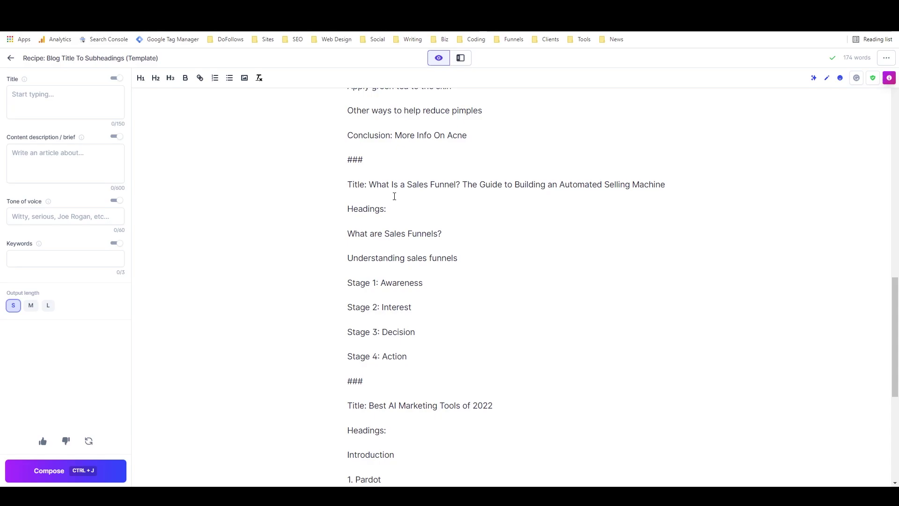
{"action": "left_click", "coordinate": [460, 57]}
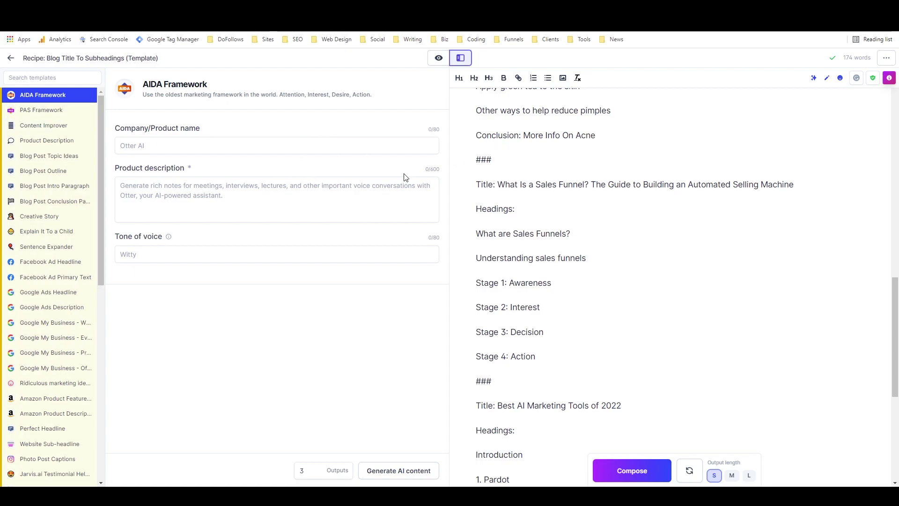
{"action": "scroll", "coordinate": [522, 156], "scroll_direction": "up", "scroll_amount": 2}
{"action": "scroll", "coordinate": [522, 156], "scroll_direction": "up", "scroll_amount": 12}
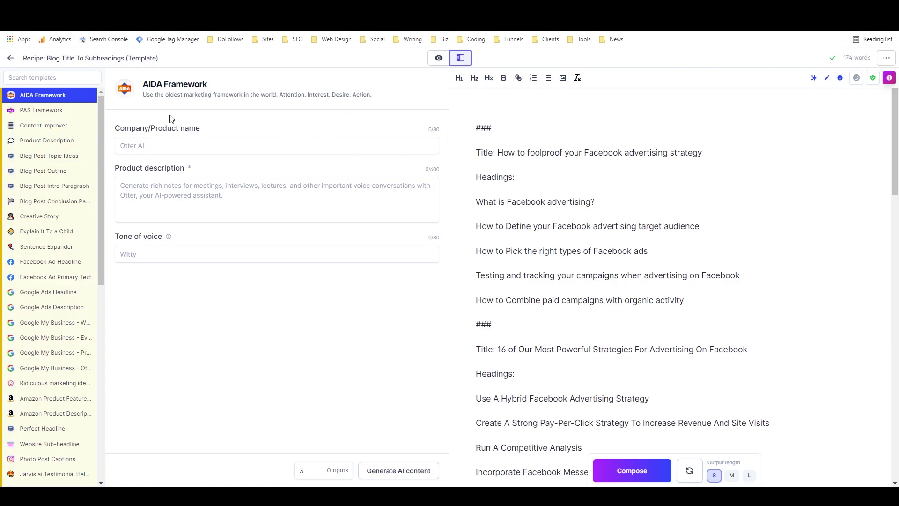
{"action": "left_click", "coordinate": [439, 57]}
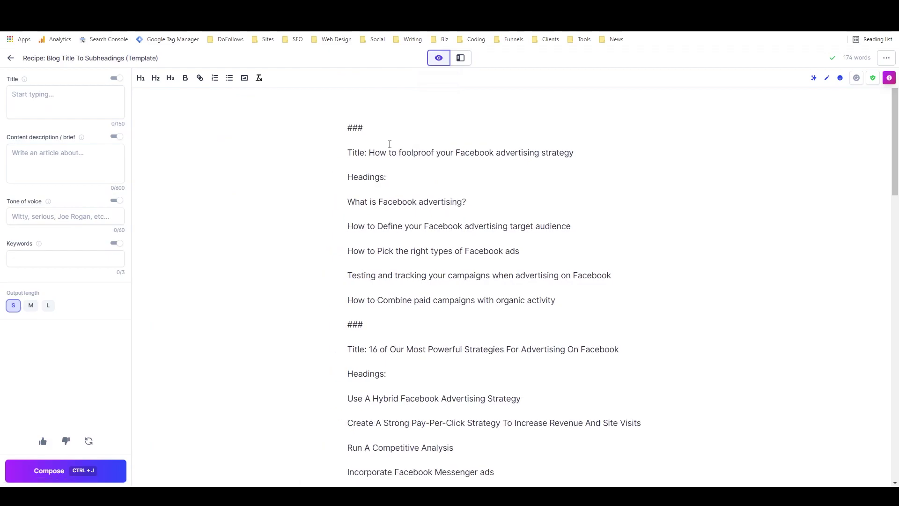